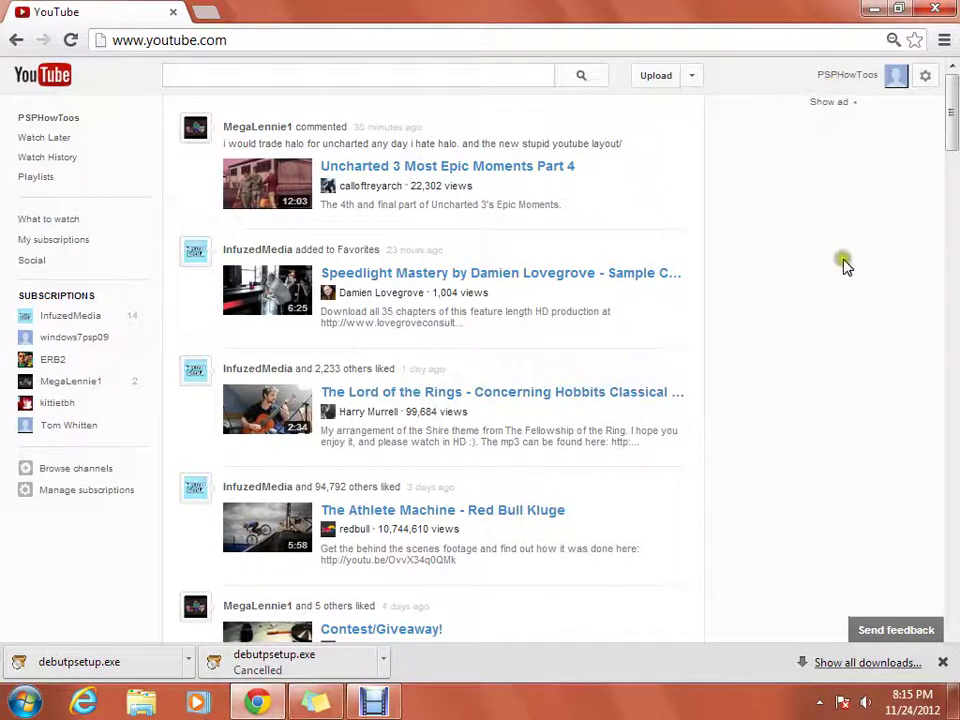
# Step: Reload the YouTube home page and open the account menu to view the profile options
pyautogui.moveTo(955, 90); pyautogui.dragTo(955, 90)
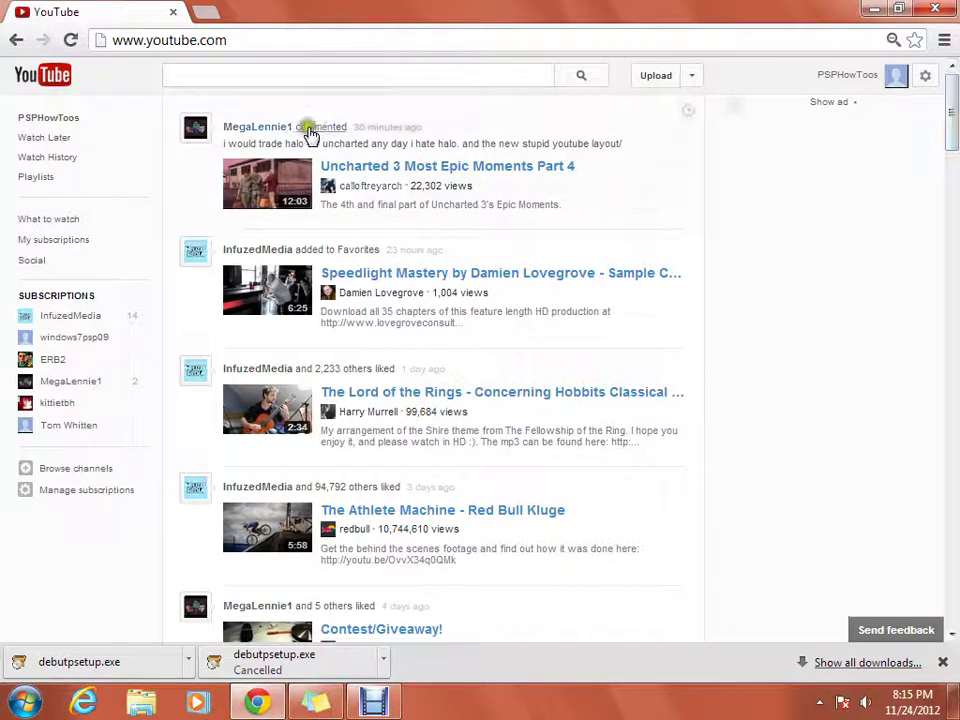
pyautogui.click(42, 75)
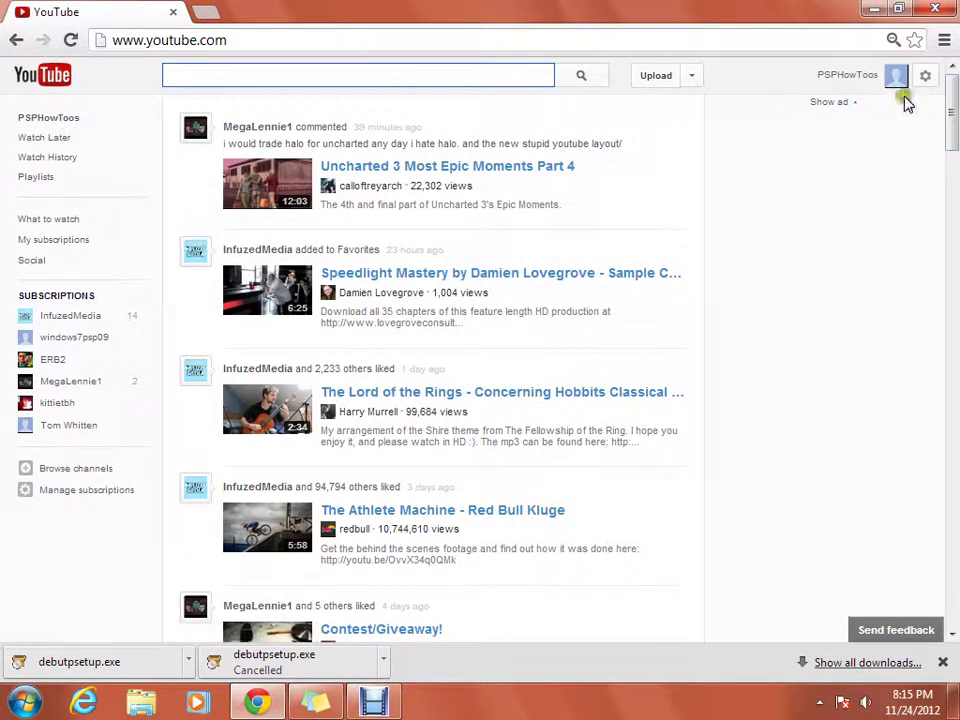
pyautogui.click(871, 82)
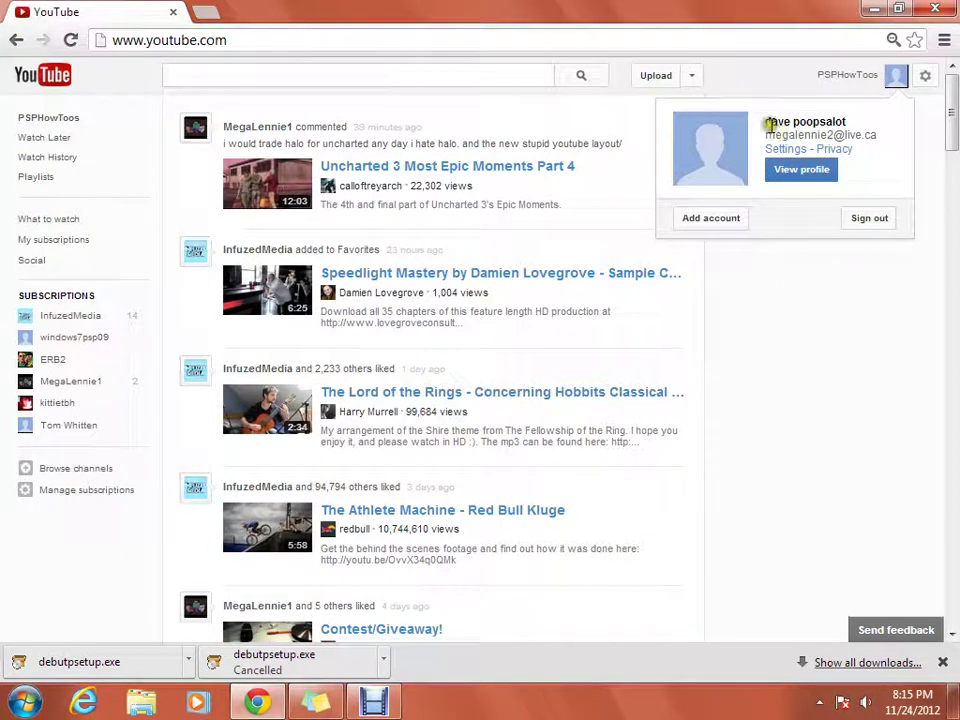
pyautogui.moveTo(768, 123); pyautogui.dragTo(855, 125)
pyautogui.click(856, 128)
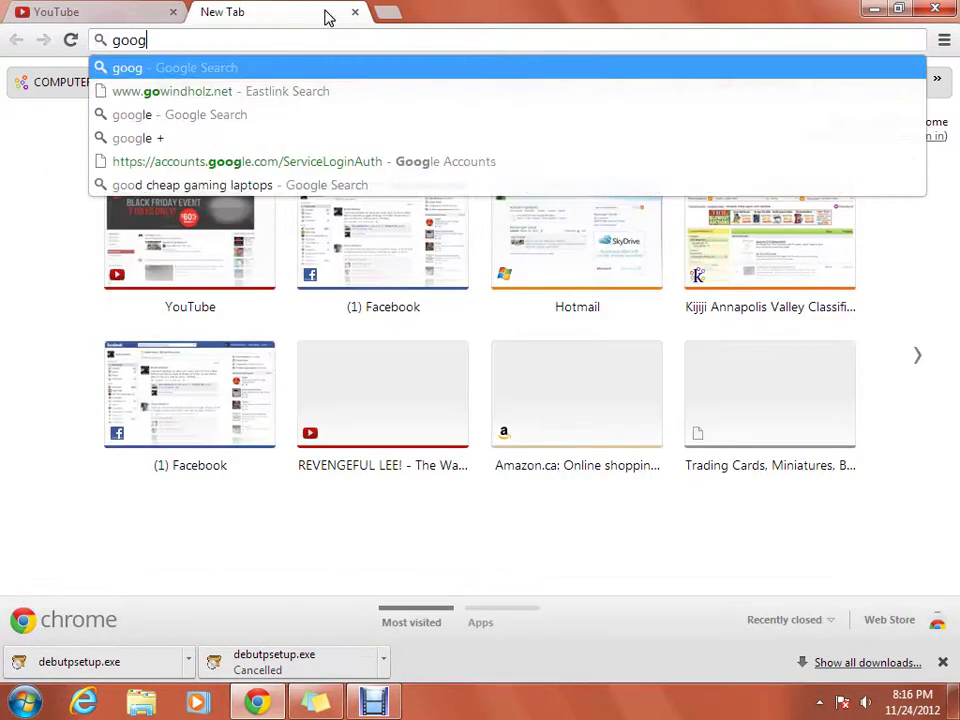
# Step: Search the web for 'google plus' and open the Google+ site from the results
pyautogui.write('le pl')
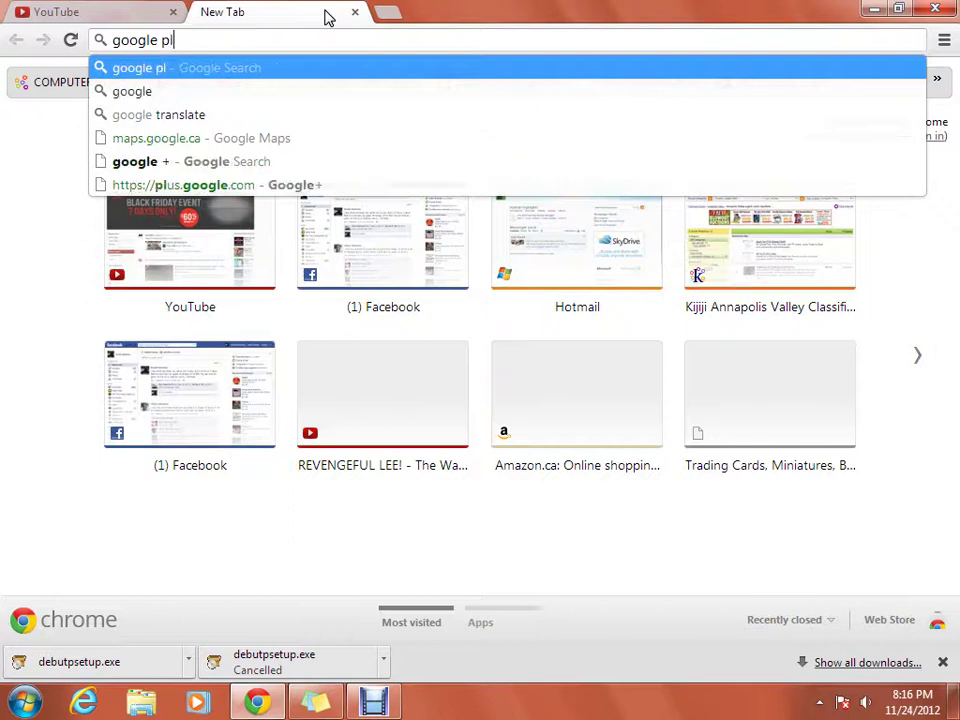
pyautogui.write('us')
pyautogui.press('Return')
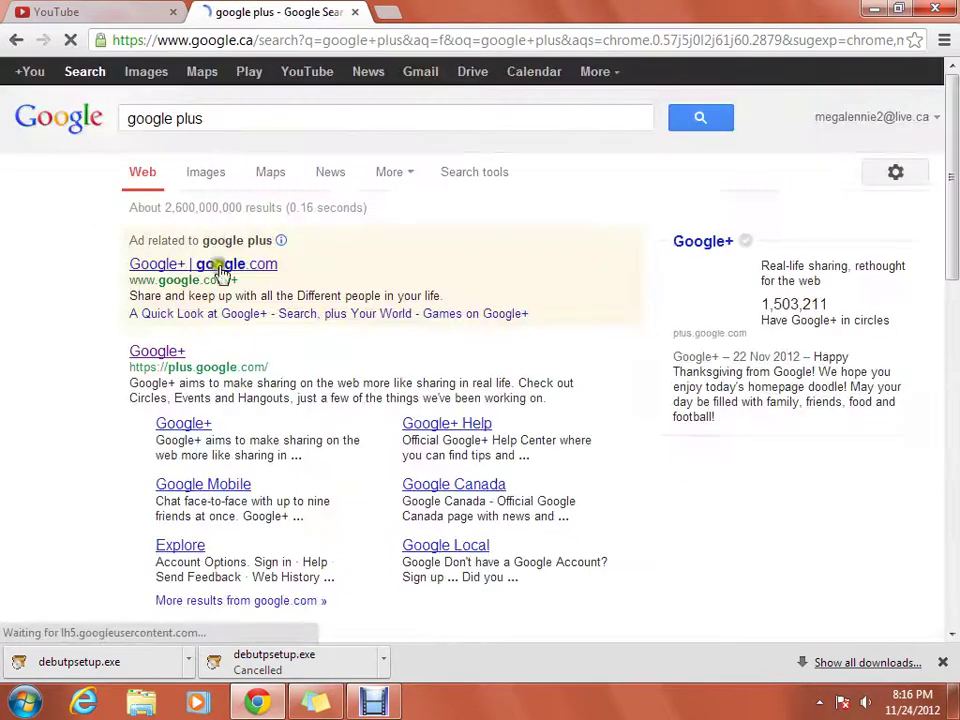
pyautogui.click(155, 353)
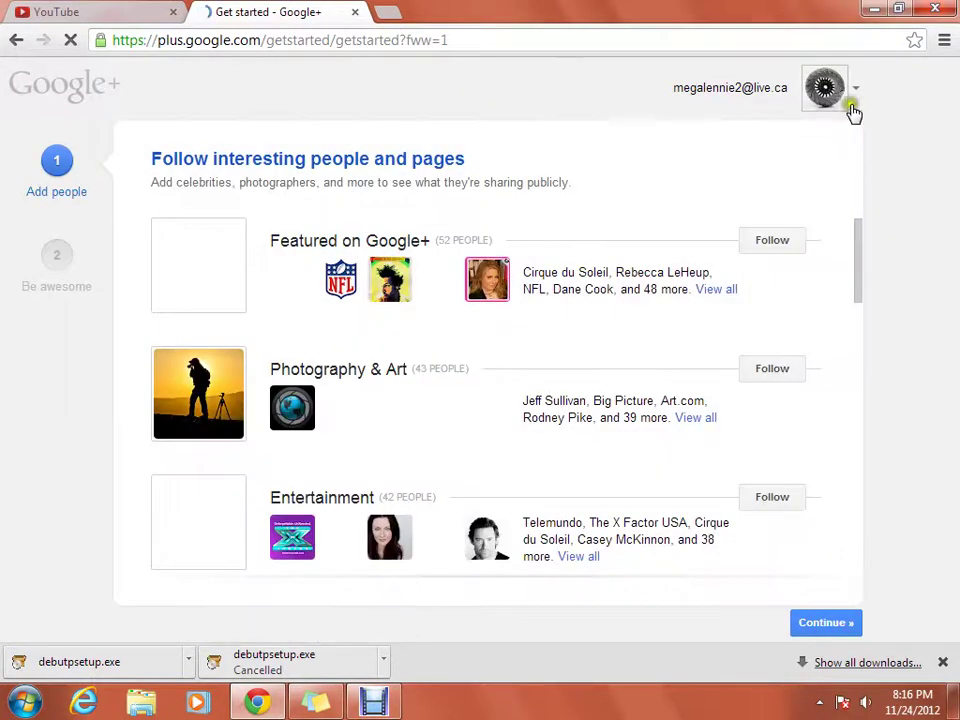
# Step: Back on the Google+ get-started page, bring up the account card
pyautogui.click(100, 12)
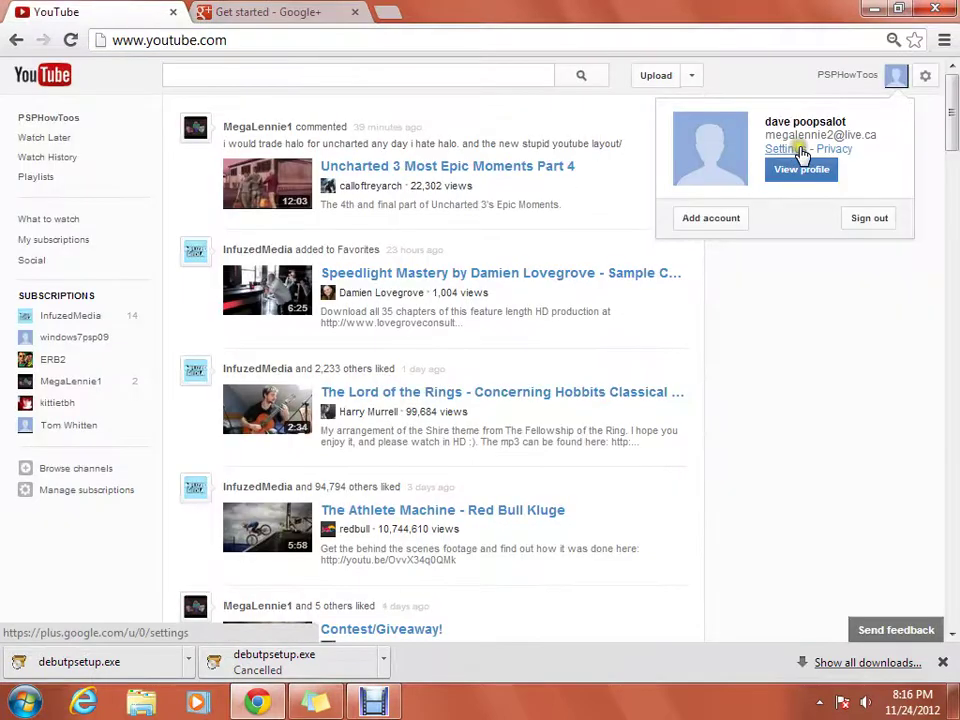
pyautogui.click(278, 10)
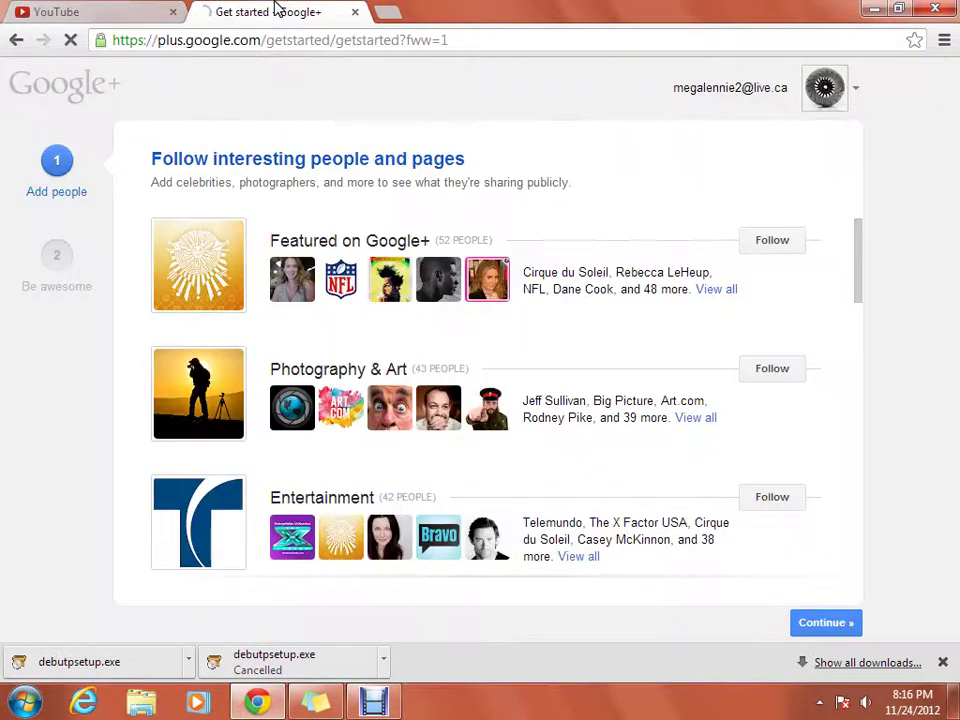
pyautogui.click(786, 96)
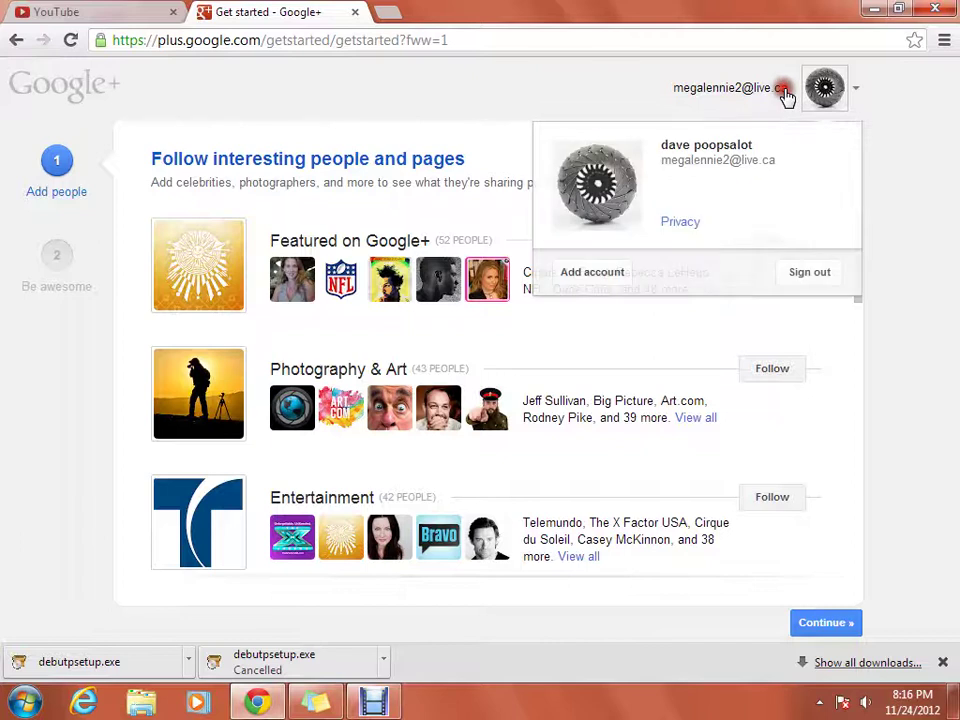
pyautogui.click(862, 93)
pyautogui.click(860, 95)
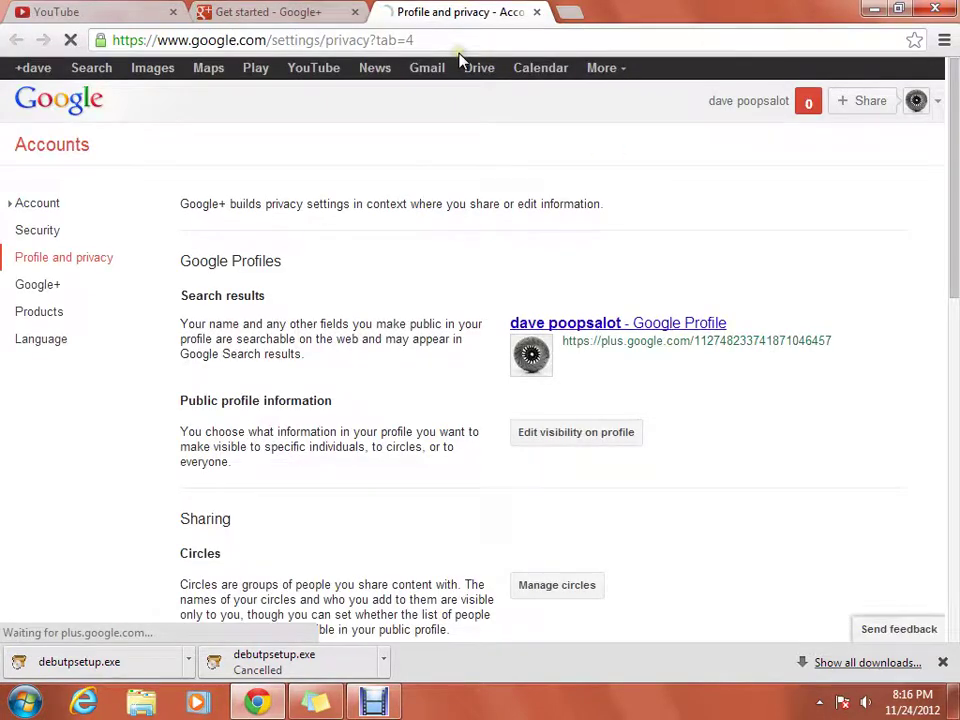
# Step: Scroll the Google Account page down to the Services section
pyautogui.scroll(-2, 392, 366)
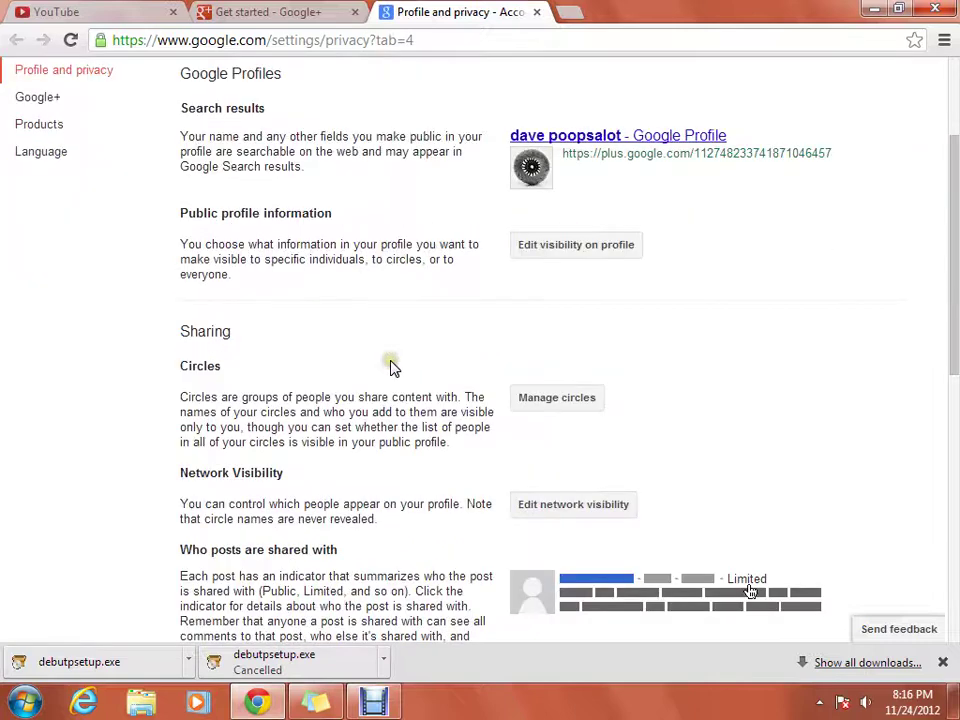
pyautogui.scroll(-6, 392, 366)
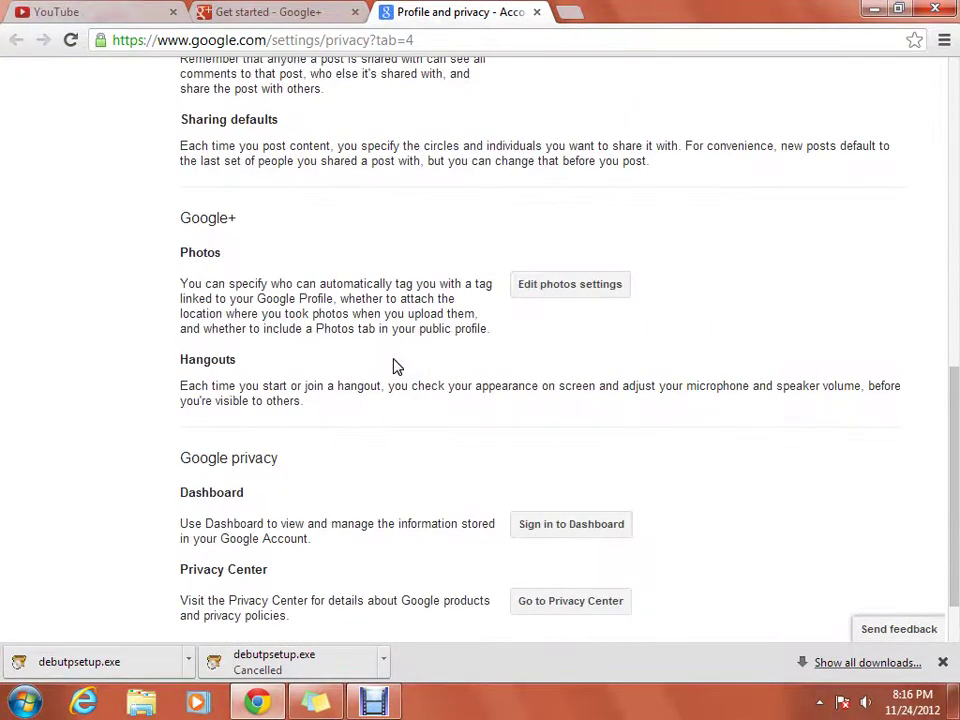
pyautogui.scroll(-1, 392, 366)
pyautogui.scroll(6, 394, 364)
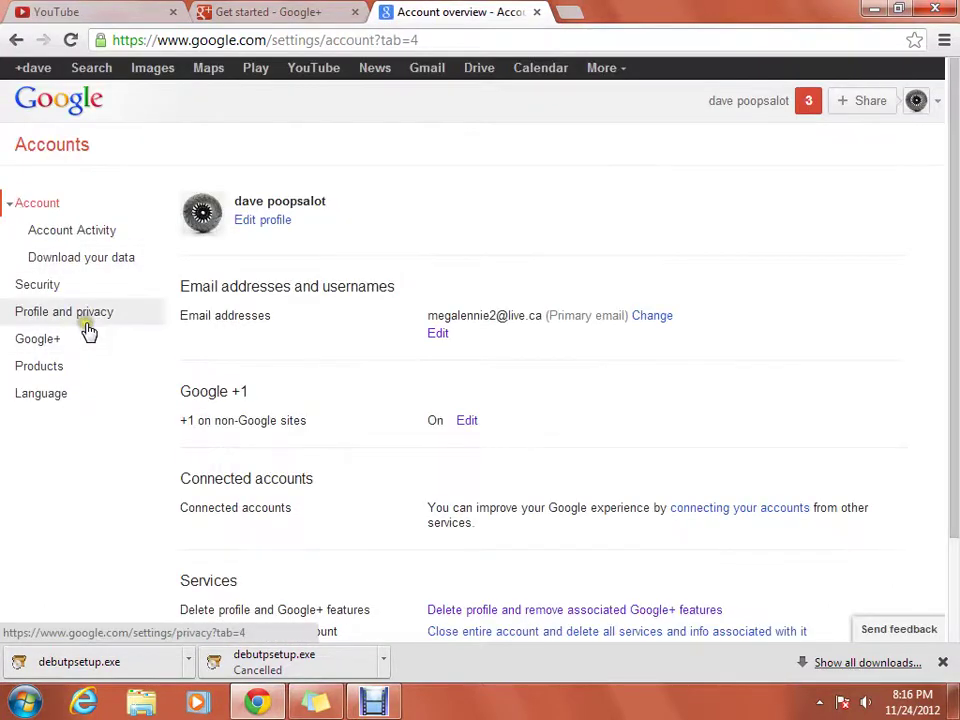
pyautogui.scroll(-2, 360, 366)
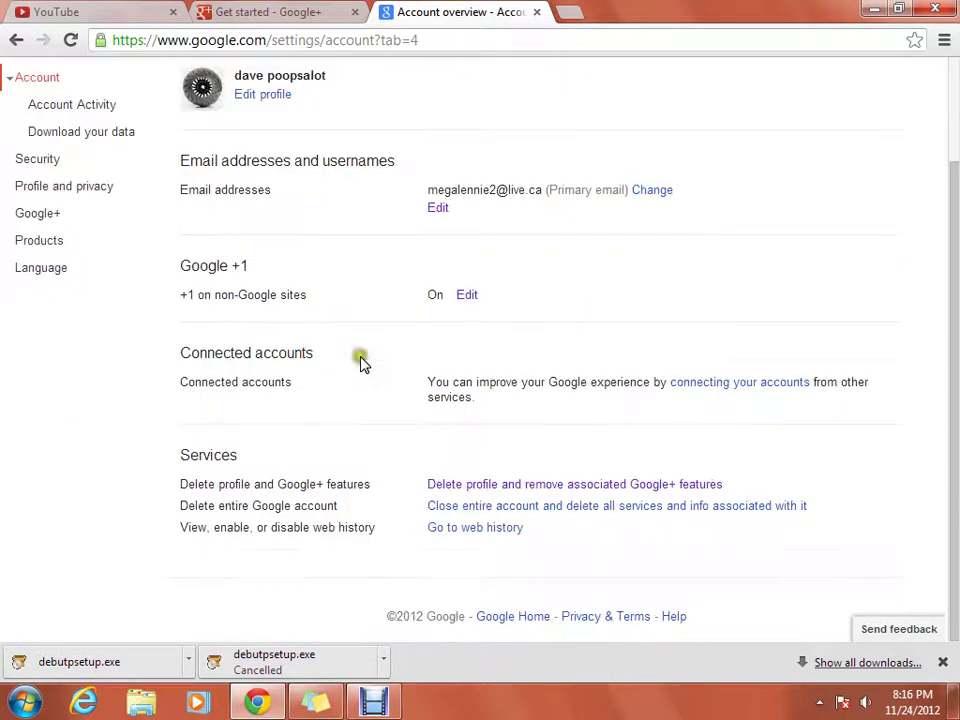
pyautogui.scroll(2, 360, 362)
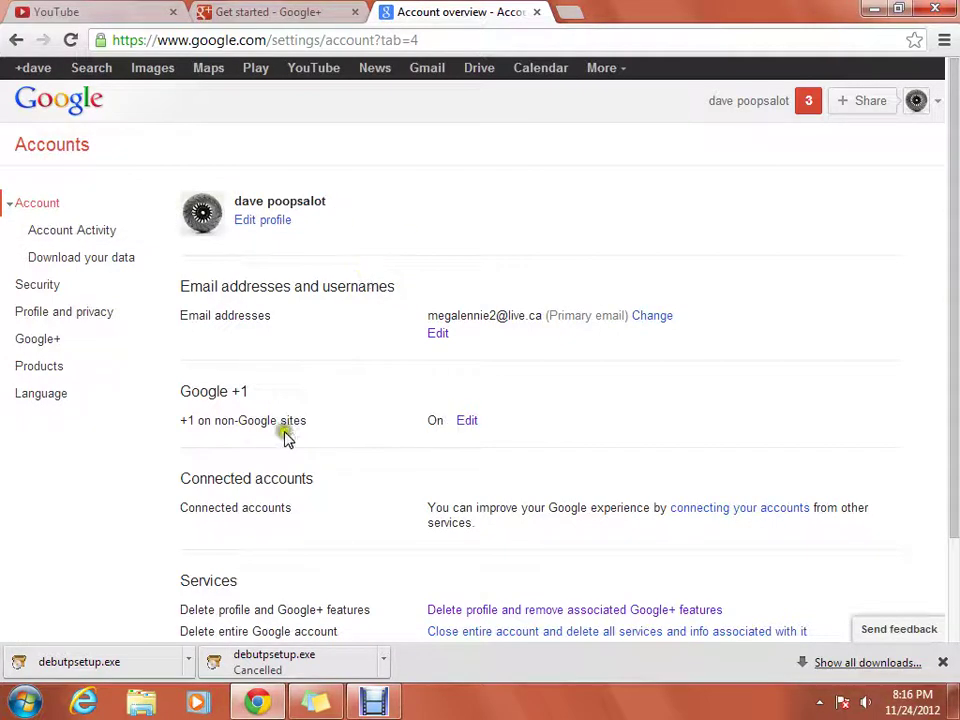
pyautogui.scroll(-3, 362, 436)
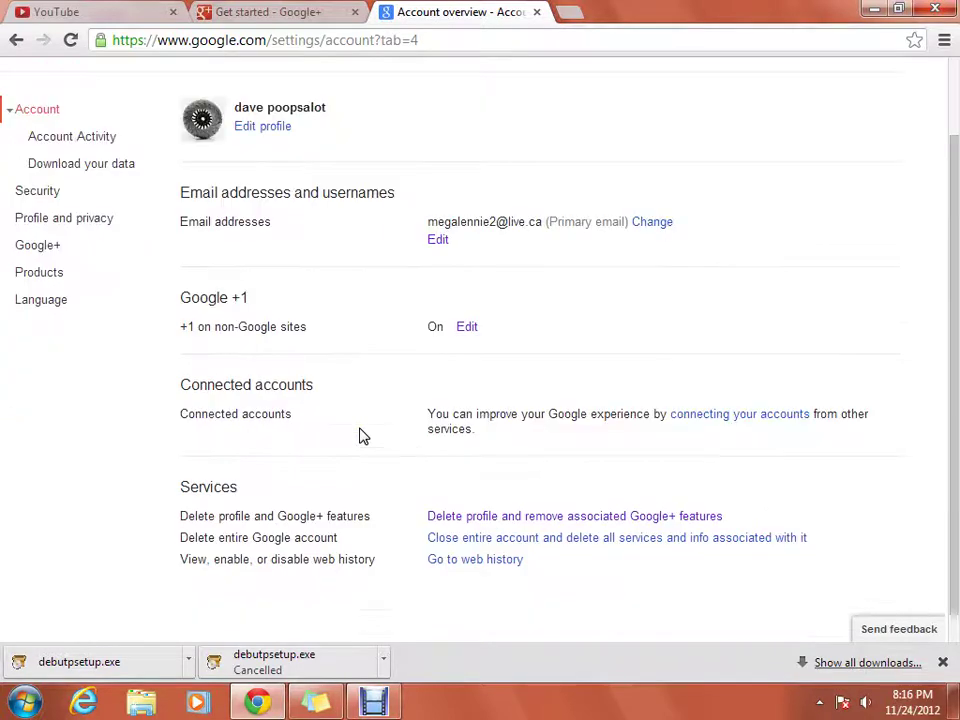
# Step: Open 'Delete profile and remove associated Google+ features' under Services
pyautogui.click(191, 453)
pyautogui.moveTo(191, 453); pyautogui.dragTo(249, 452)
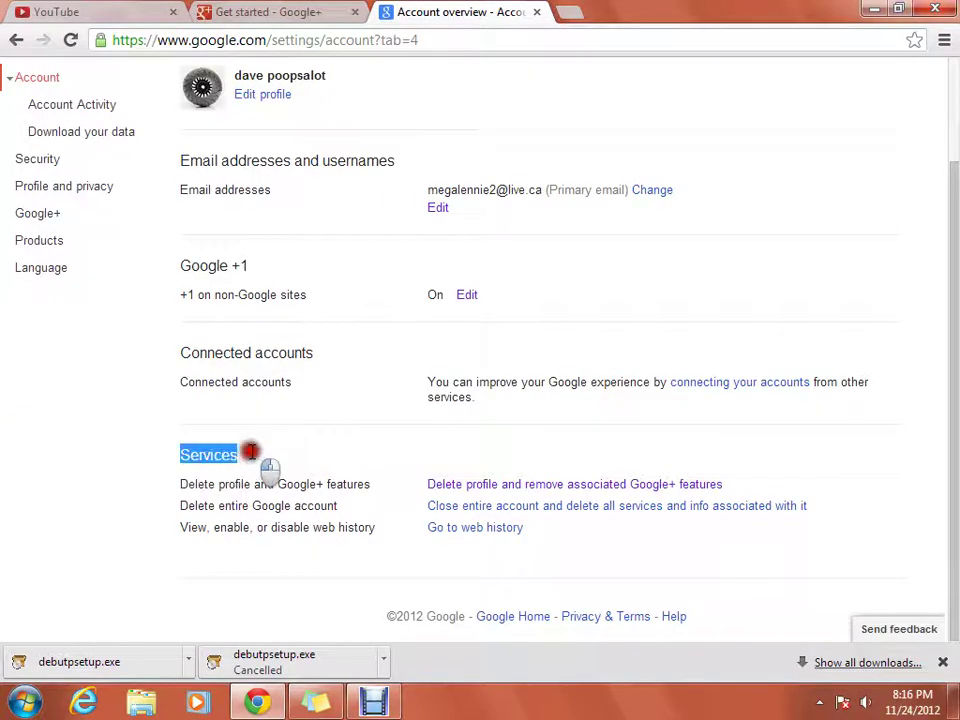
pyautogui.click(253, 454)
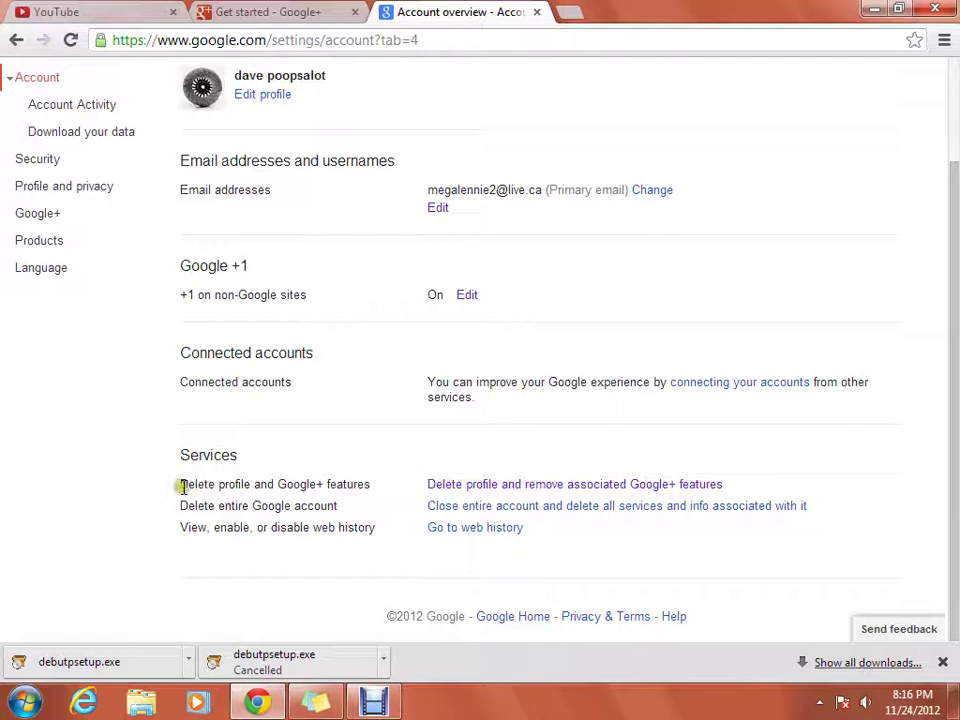
pyautogui.moveTo(181, 486); pyautogui.dragTo(722, 469)
pyautogui.click(716, 467)
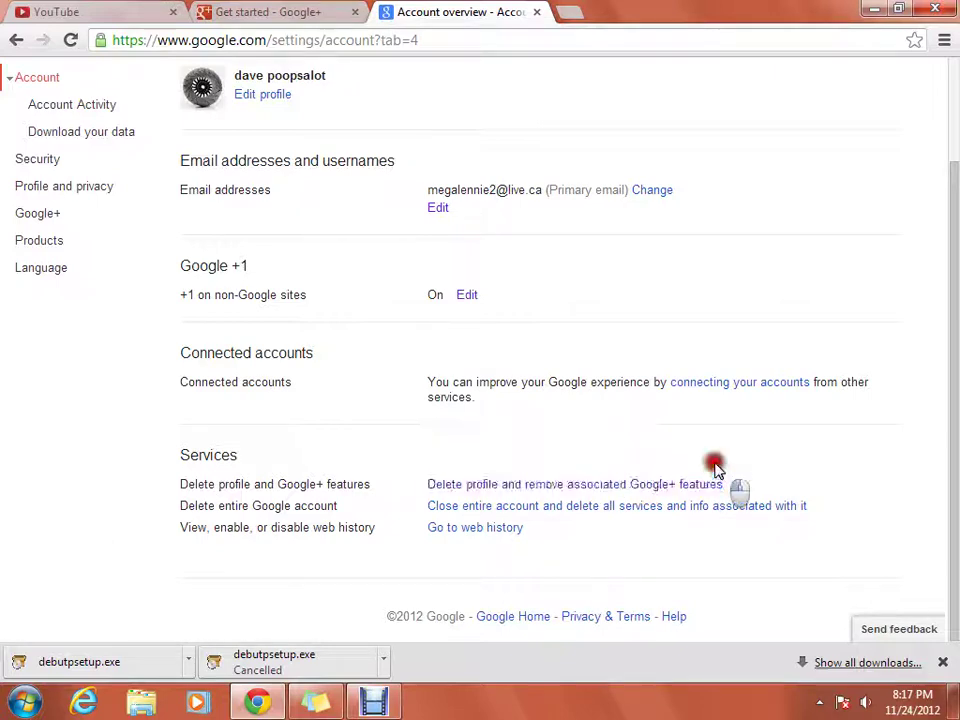
pyautogui.click(557, 486)
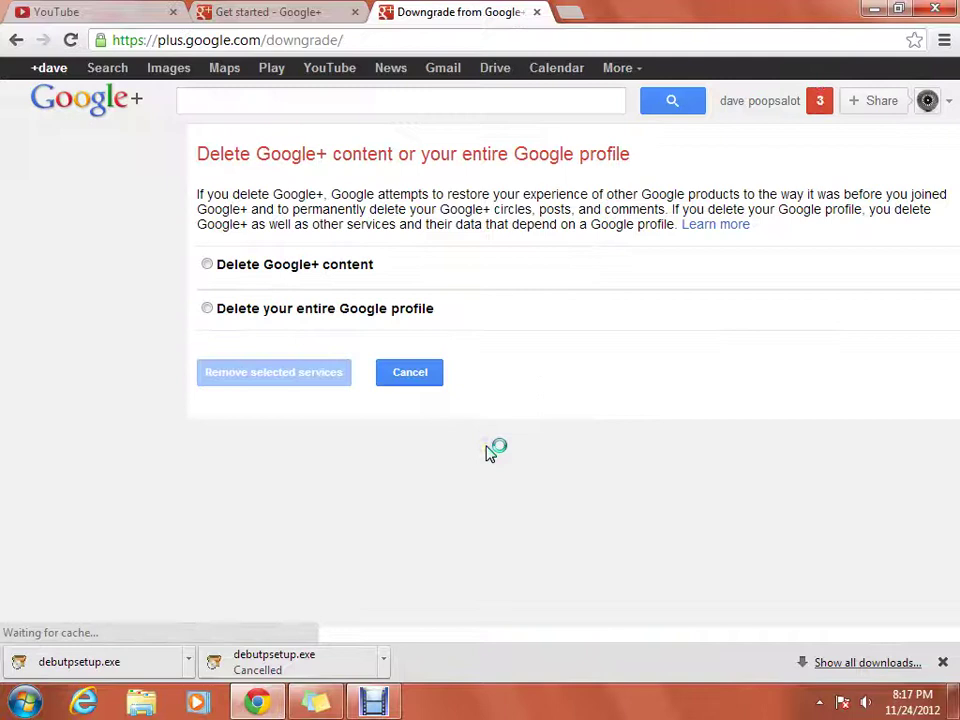
# Step: Choose 'Delete Google+ content' rather than deleting the entire Google profile
pyautogui.click(210, 265)
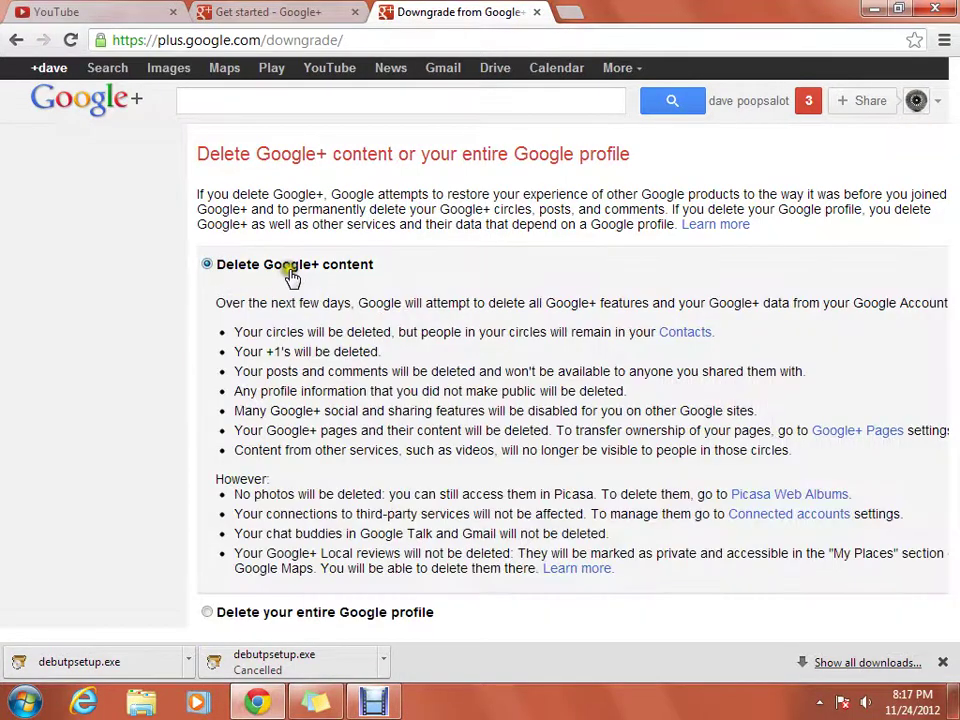
pyautogui.scroll(-2, 348, 420)
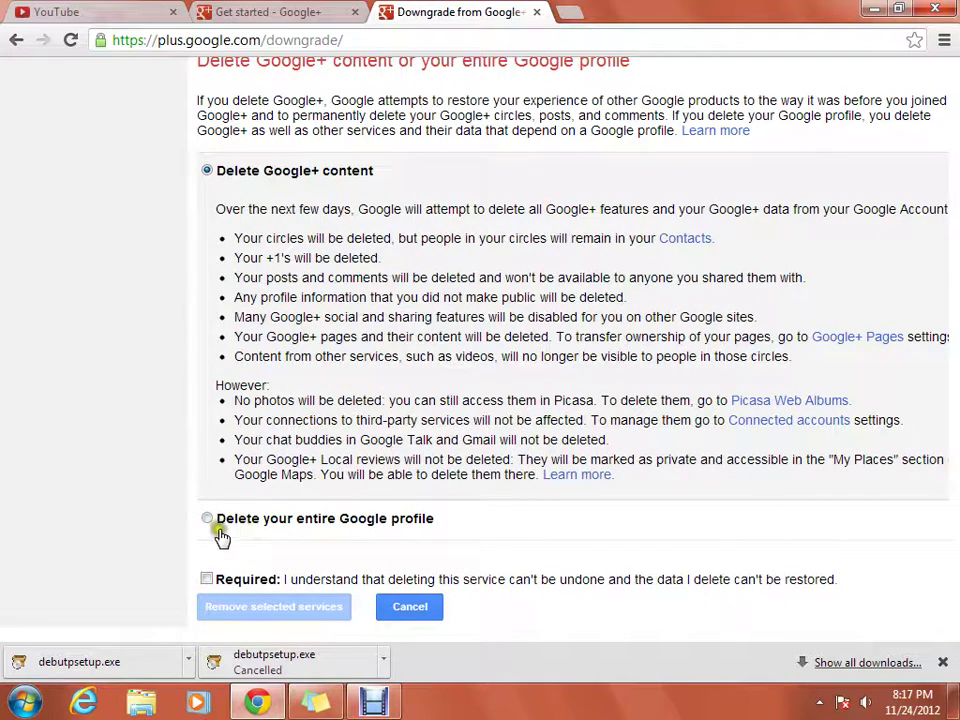
pyautogui.moveTo(429, 520); pyautogui.dragTo(231, 523)
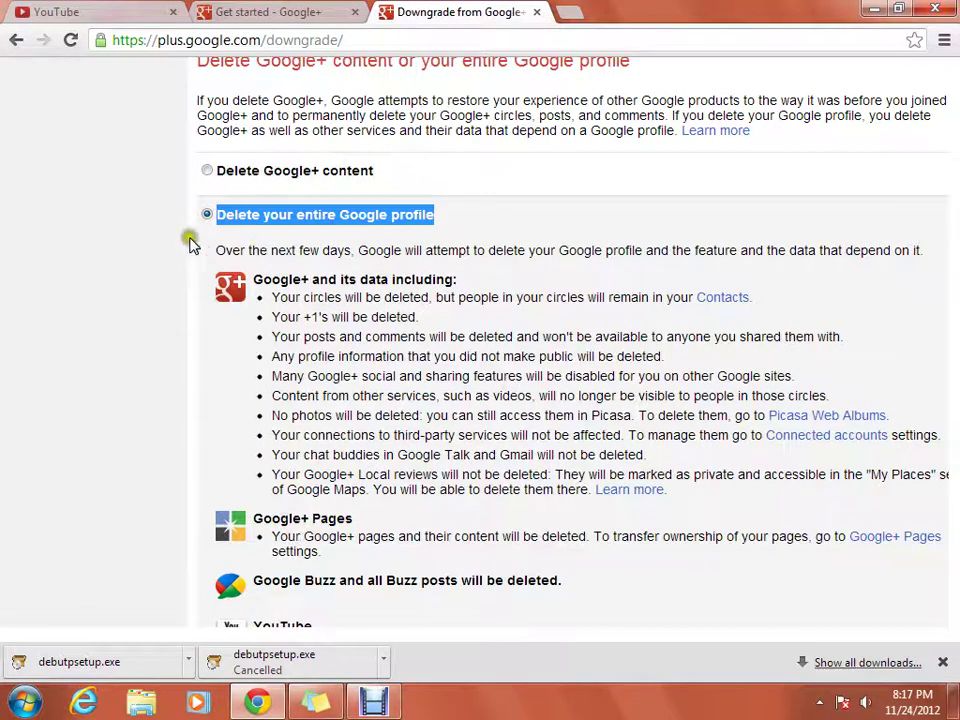
pyautogui.click(207, 170)
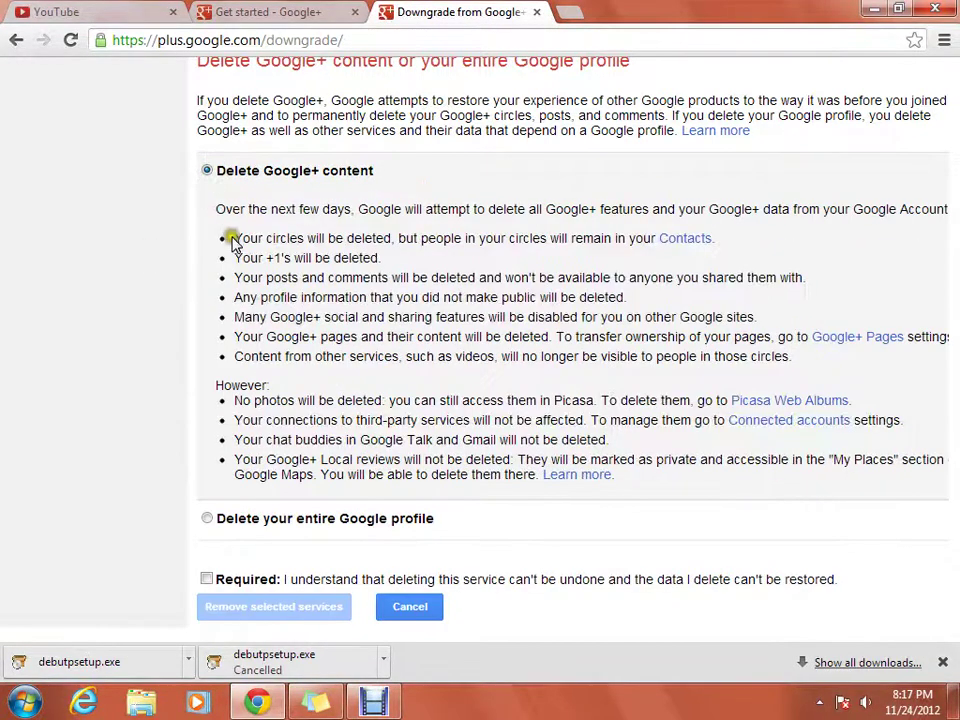
# Step: Acknowledge the deletion can't be undone, remove the selected services, and close the YouTube tab
pyautogui.click(207, 579)
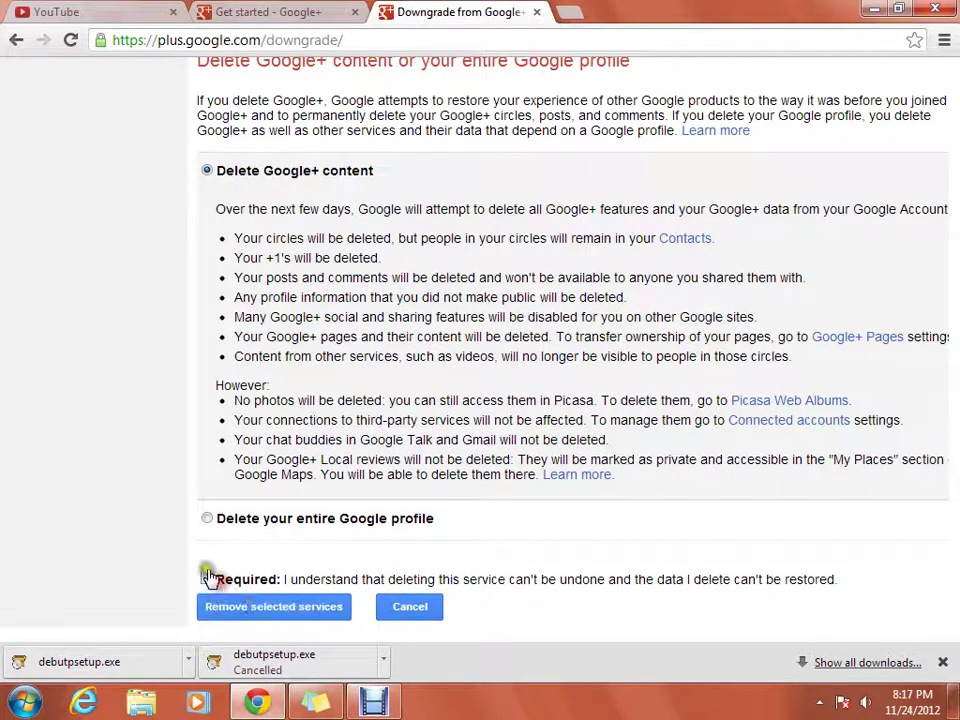
pyautogui.click(326, 614)
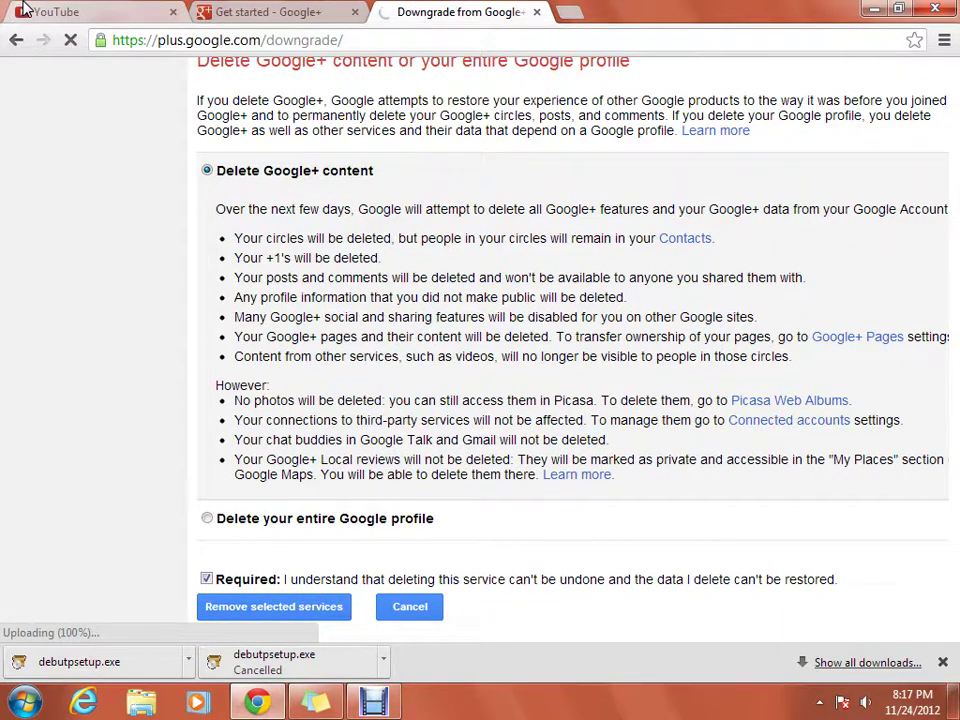
pyautogui.click(190, 10)
pyautogui.click(173, 11)
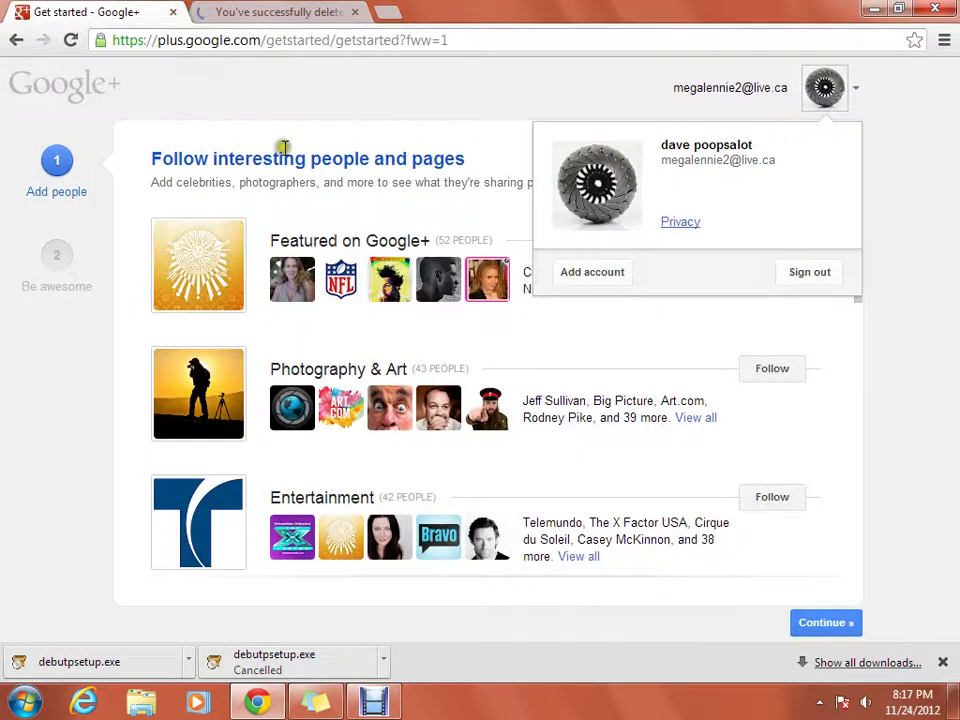
# Step: On the deletion confirmation page, enter a reason for leaving and submit the survey
pyautogui.click(225, 12)
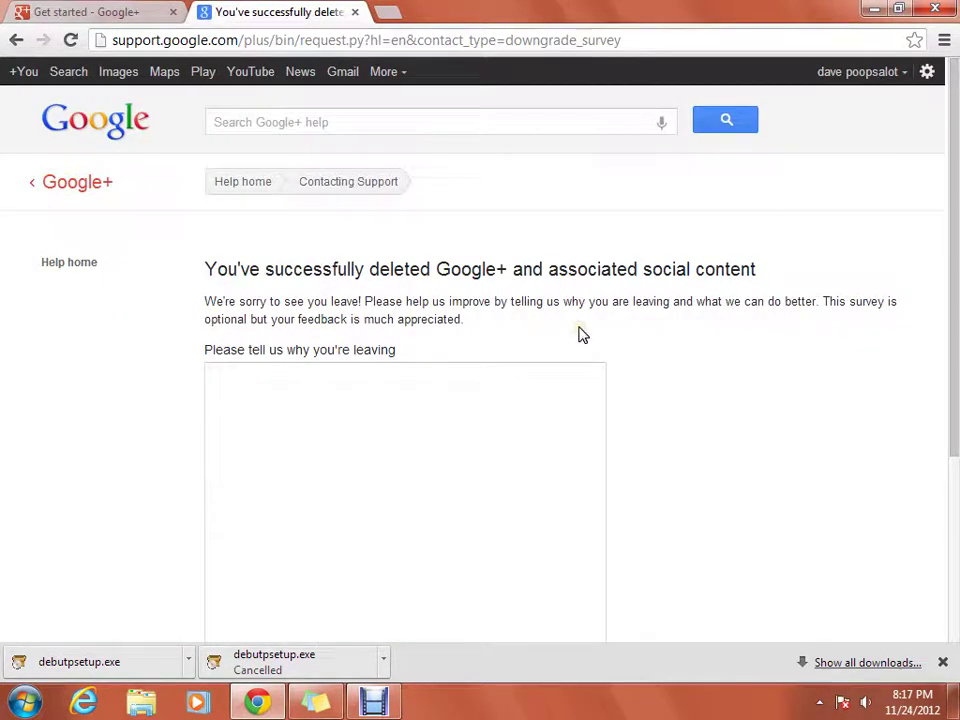
pyautogui.scroll(-1, 553, 340)
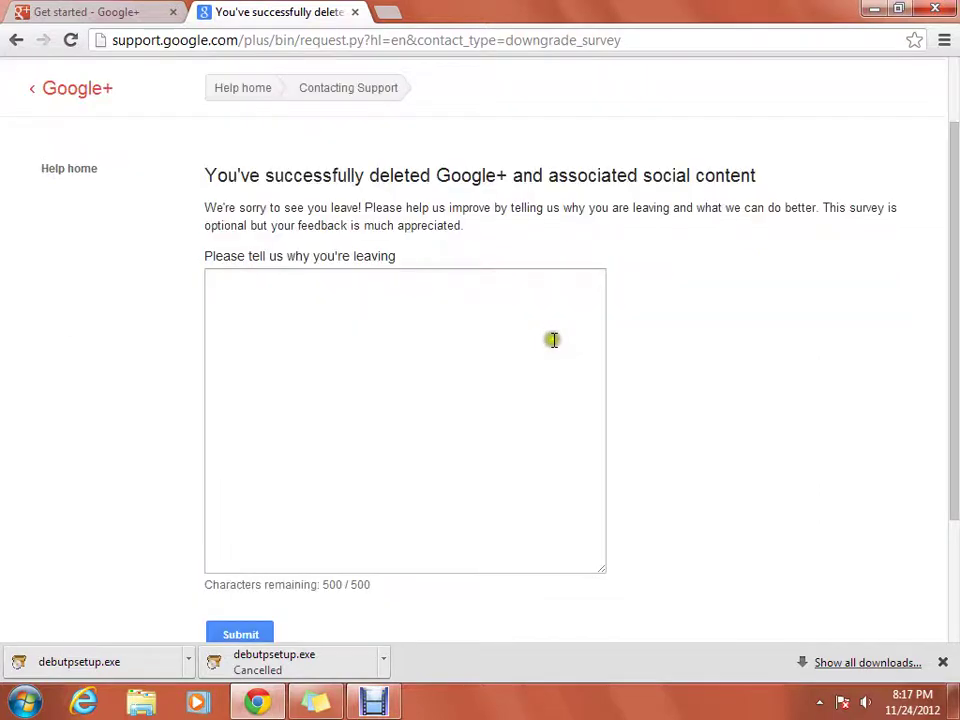
pyautogui.click(514, 286)
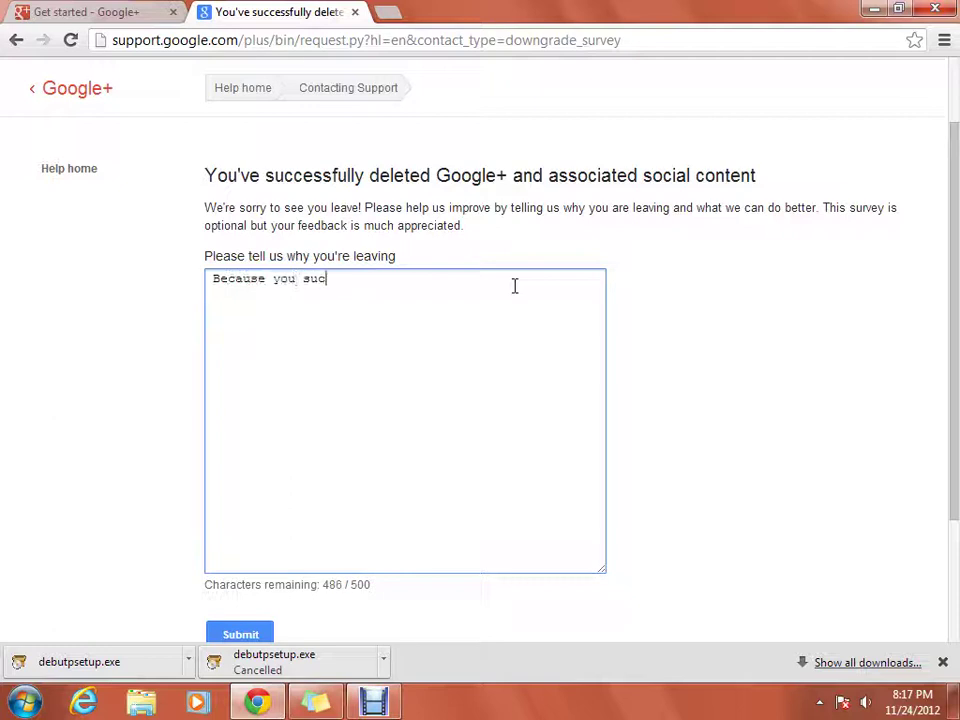
pyautogui.scroll(-2, 347, 330)
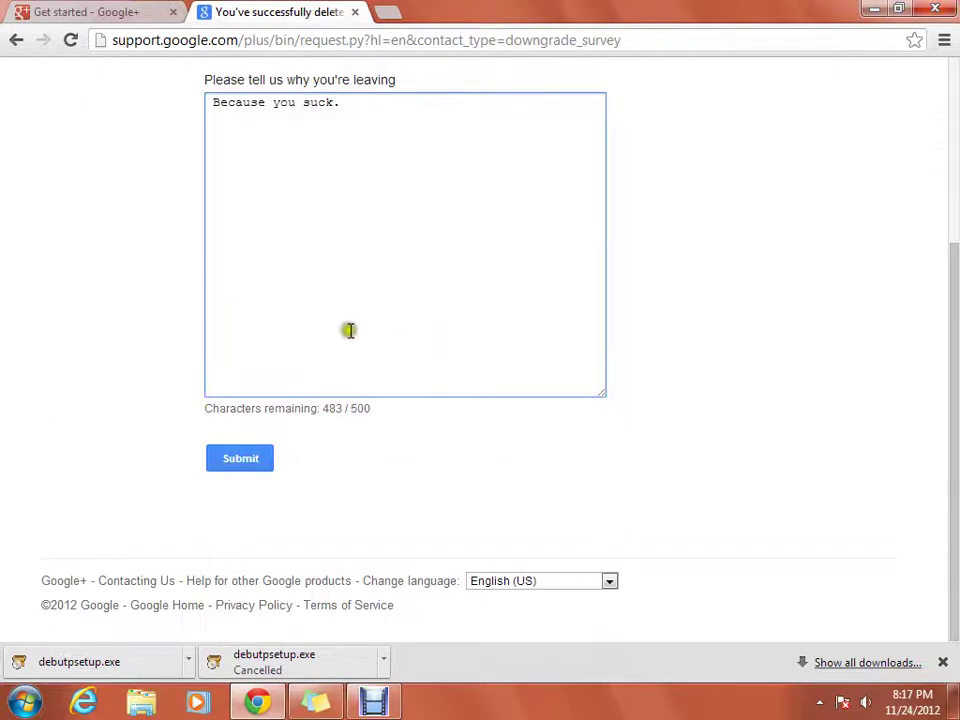
pyautogui.click(265, 456)
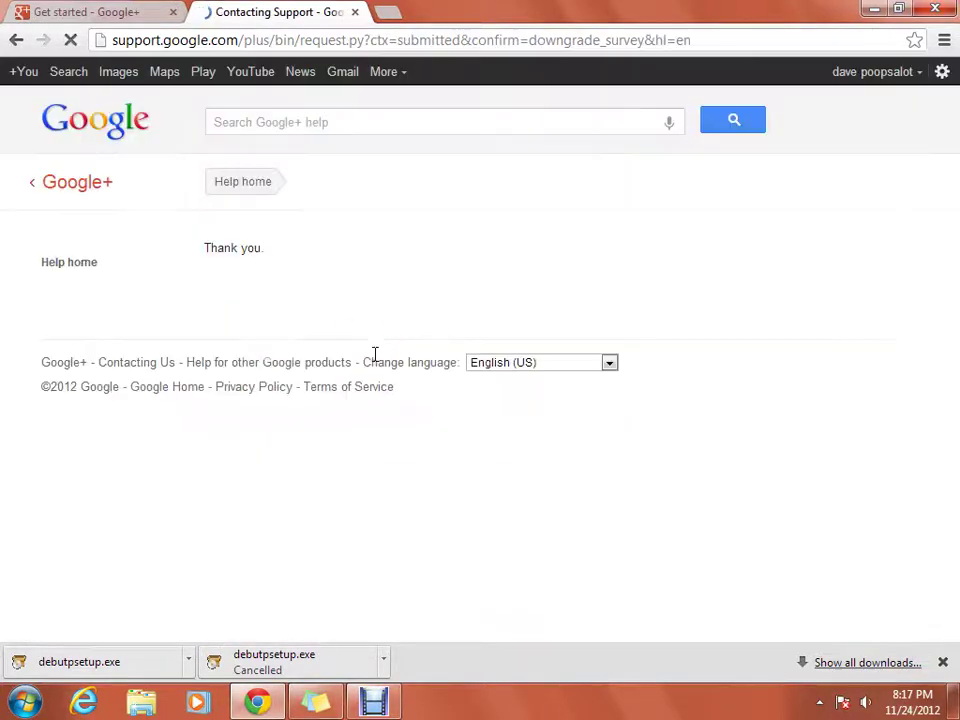
# Step: Start entering 'you' in the address bar to head back to YouTube
pyautogui.moveTo(212, 243); pyautogui.dragTo(332, 255)
pyautogui.click(334, 251)
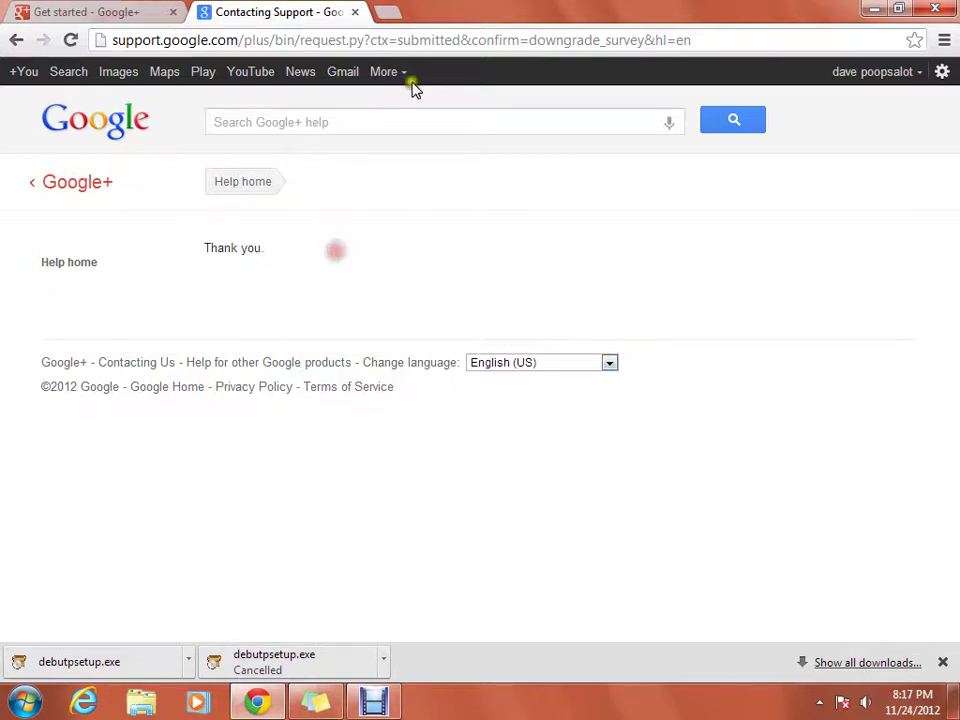
pyautogui.click(438, 41)
pyautogui.write('youtube.com')
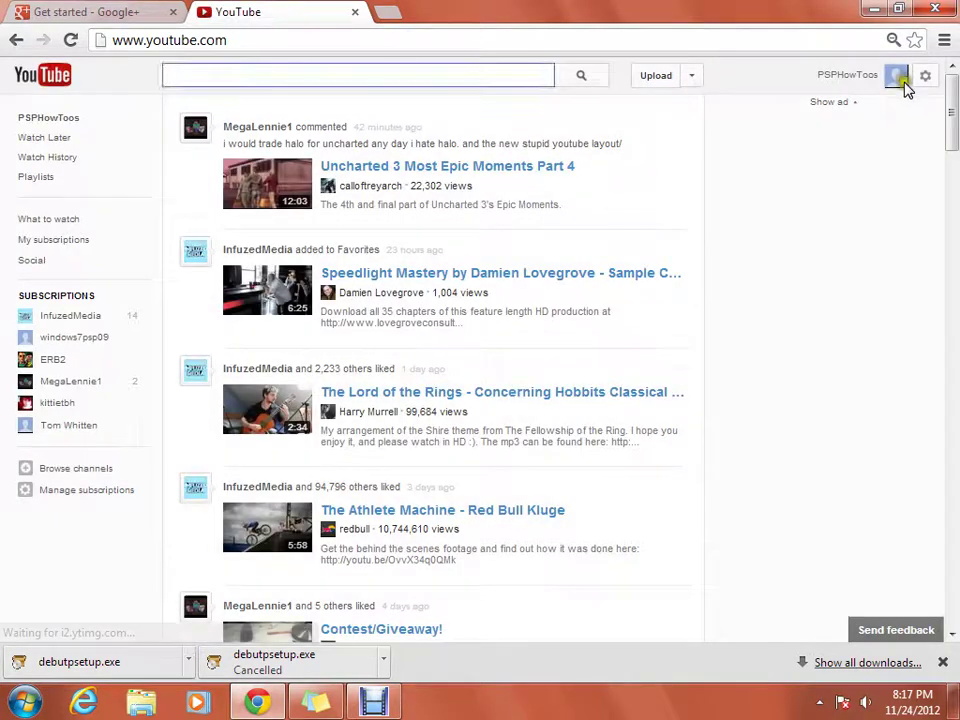
# Step: Open the YouTube account menu, confirm it now shows 'Join Google+', and close it
pyautogui.click(904, 80)
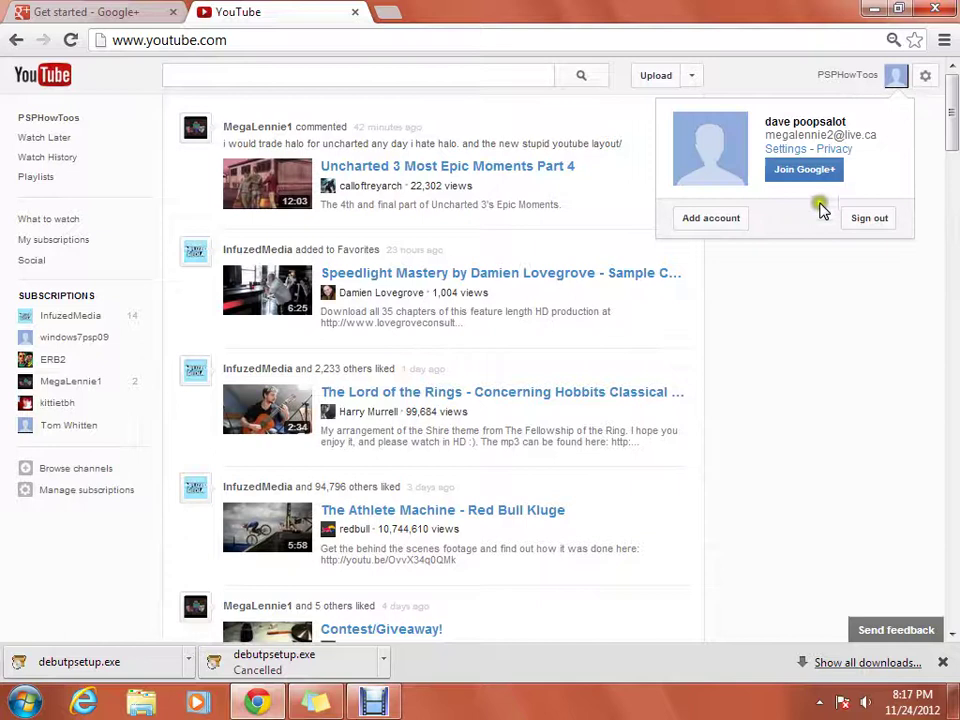
pyautogui.click(779, 170)
pyautogui.tripleClick(777, 176)
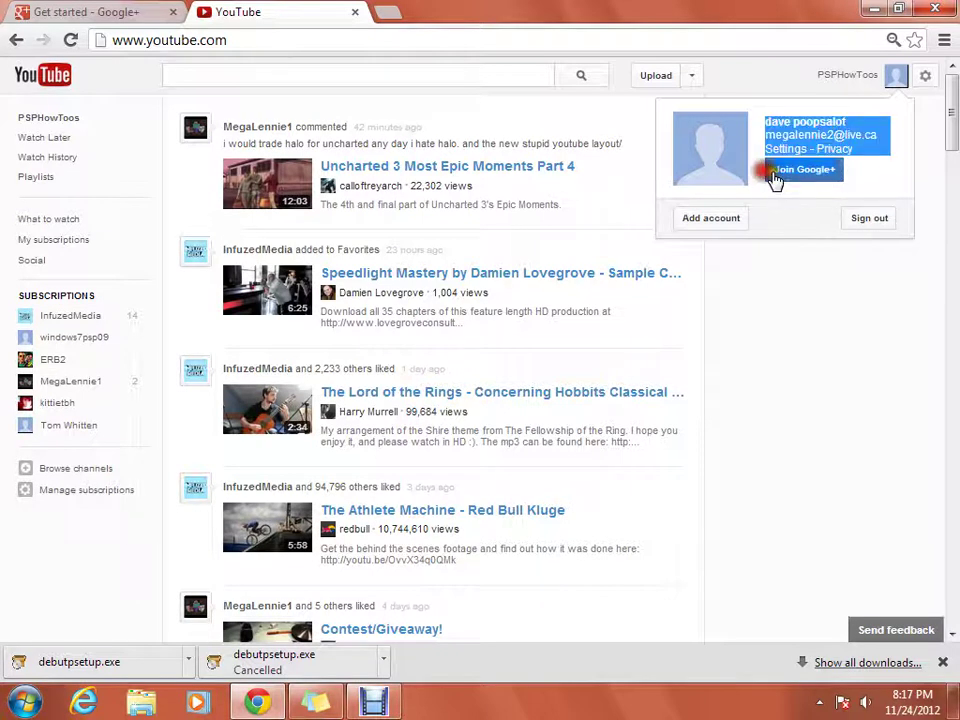
pyautogui.click(864, 171)
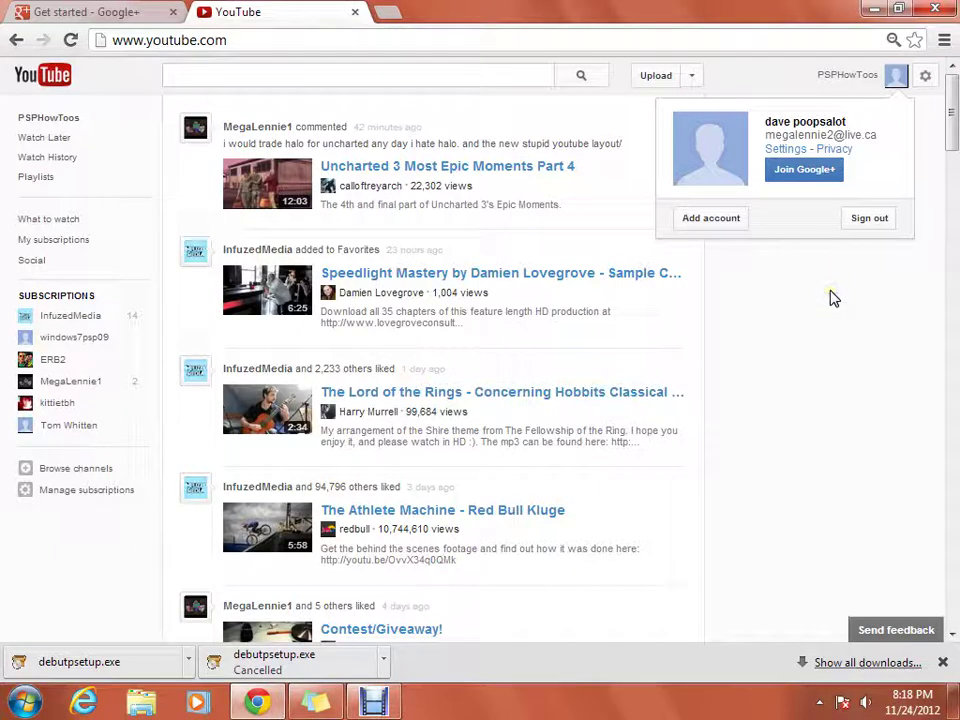
pyautogui.click(830, 293)
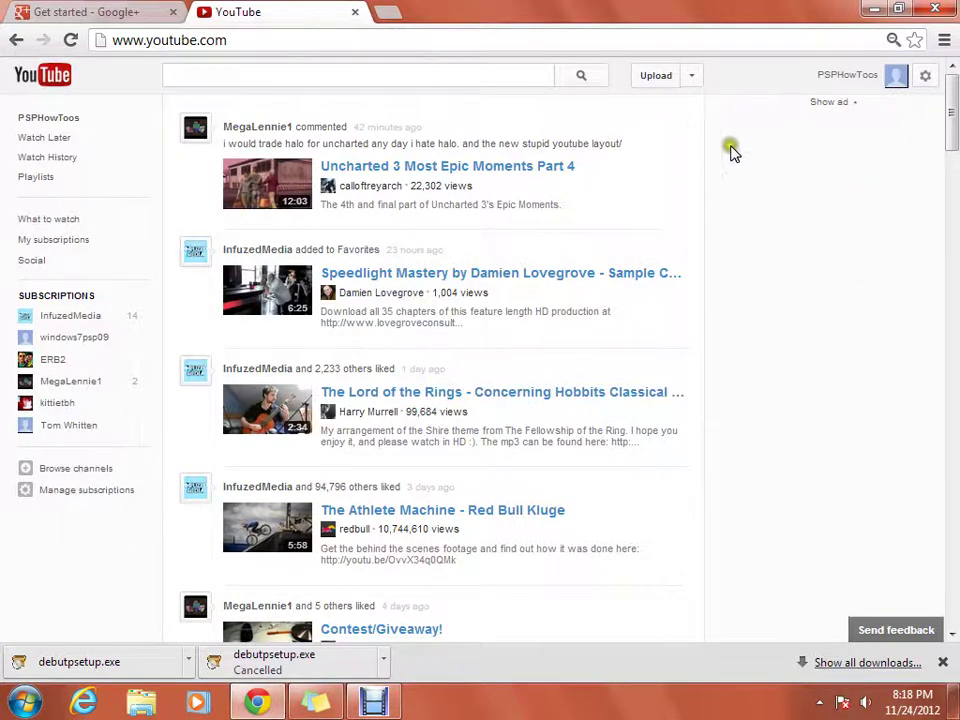
pyautogui.moveTo(733, 151)
pyautogui.mouseDown()
pyautogui.moveTo(671, 126)
pyautogui.moveTo(606, 131)
pyautogui.moveTo(330, 400)
pyautogui.moveTo(418, 444)
pyautogui.moveTo(718, 309)
pyautogui.mouseUp()
pyautogui.click(769, 160)
# Step: Recheck the YouTube account menu, then return to the Google+ get-started tab
pyautogui.click(838, 80)
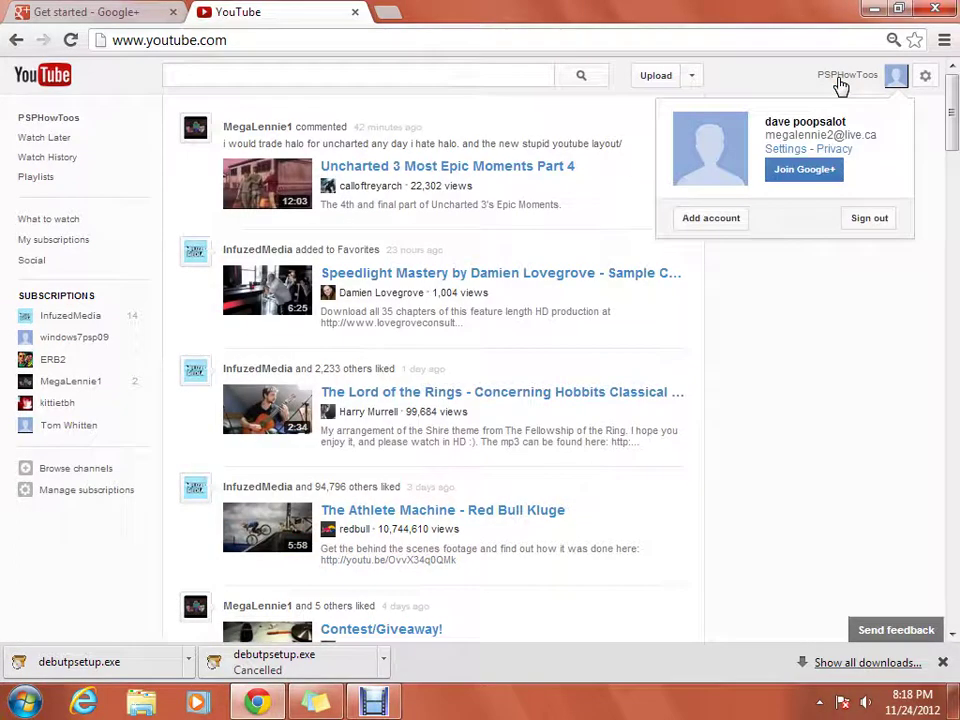
pyautogui.click(801, 296)
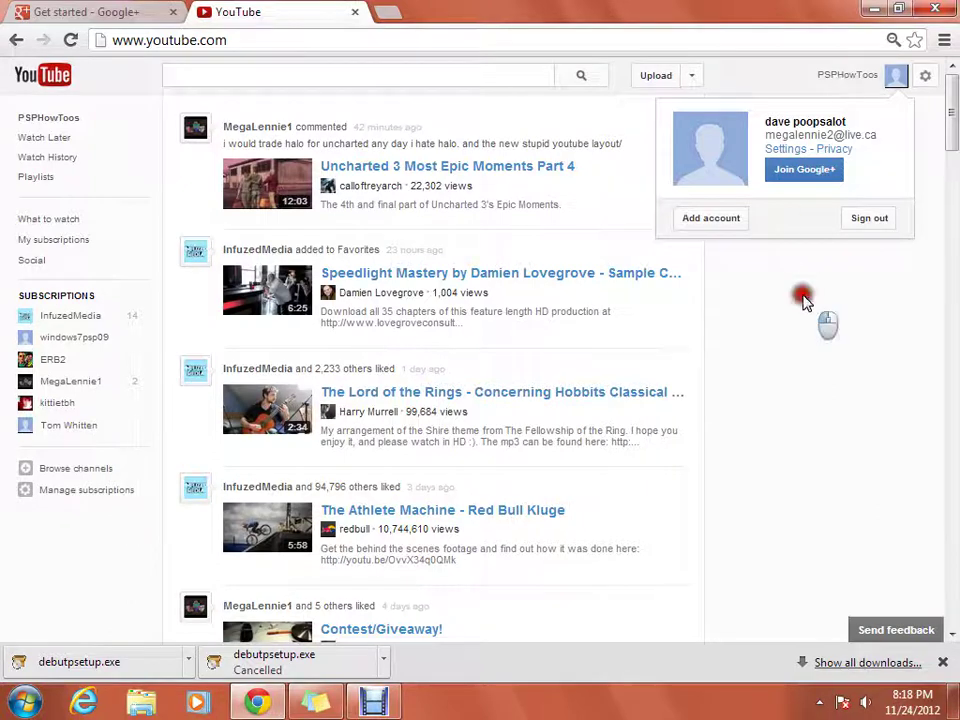
pyautogui.moveTo(45, 112); pyautogui.dragTo(728, 545)
pyautogui.click(742, 310)
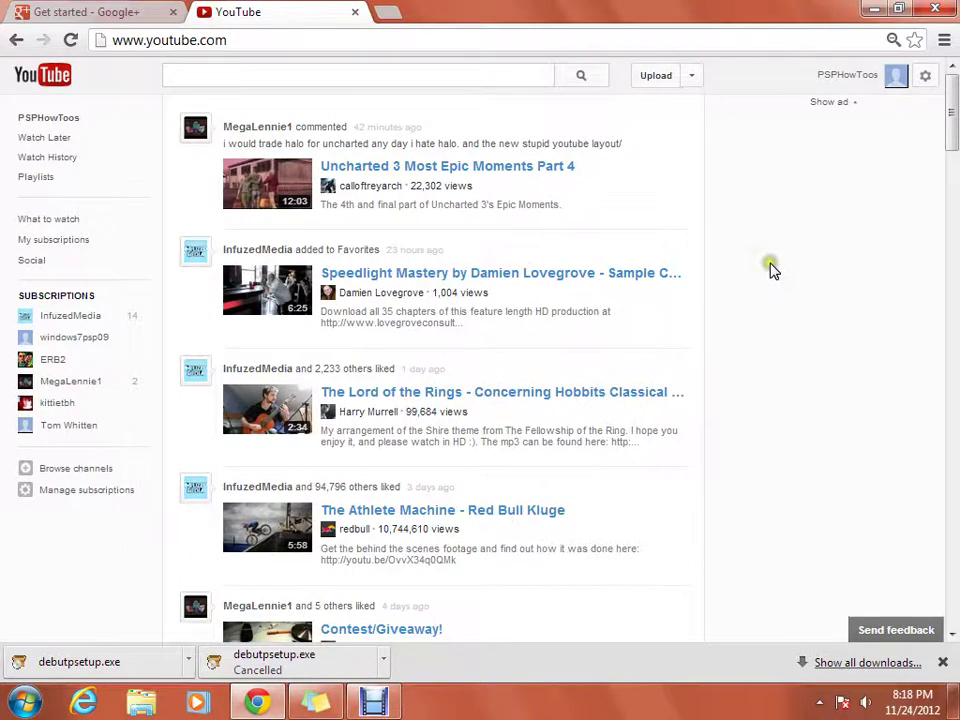
pyautogui.click(125, 11)
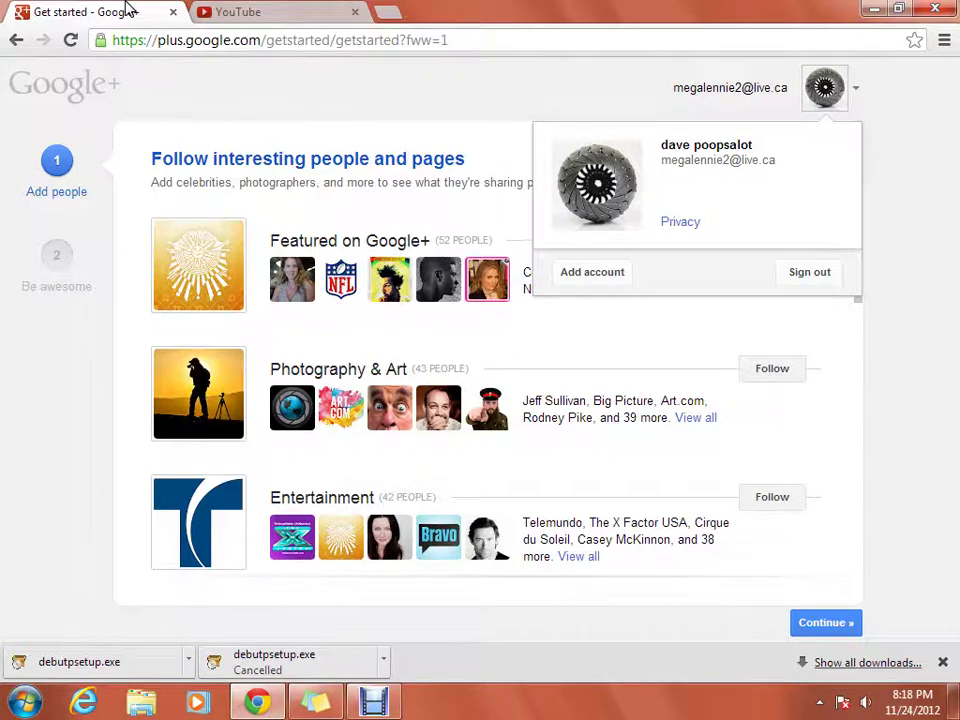
# Step: Dismiss the Google+ account card to reveal the 'Follow interesting people and pages' list
pyautogui.click(884, 385)
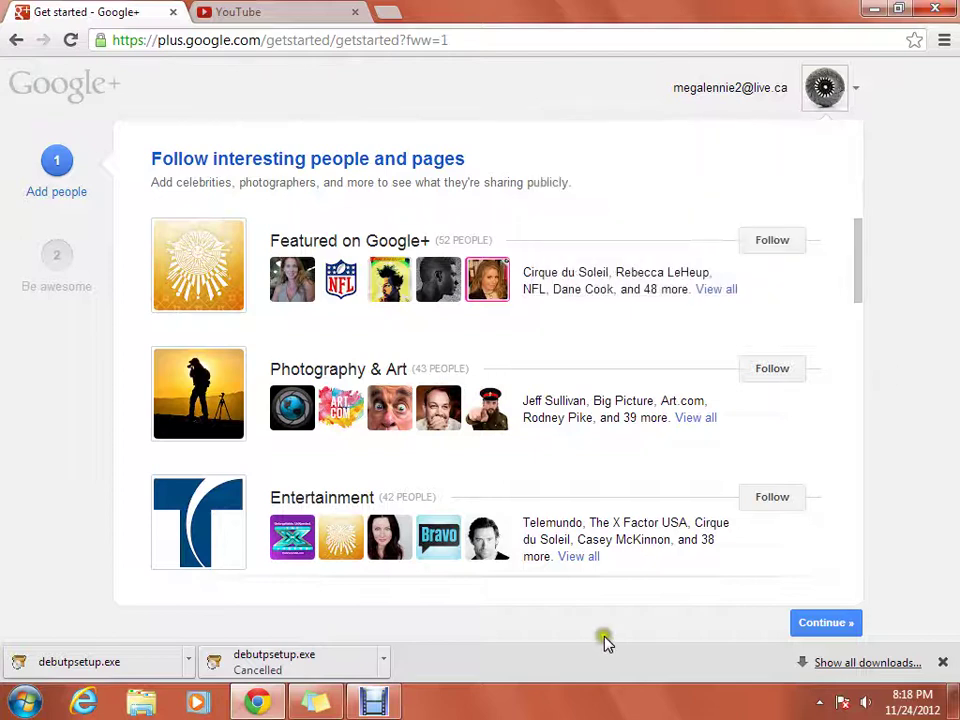
pyautogui.click(373, 702)
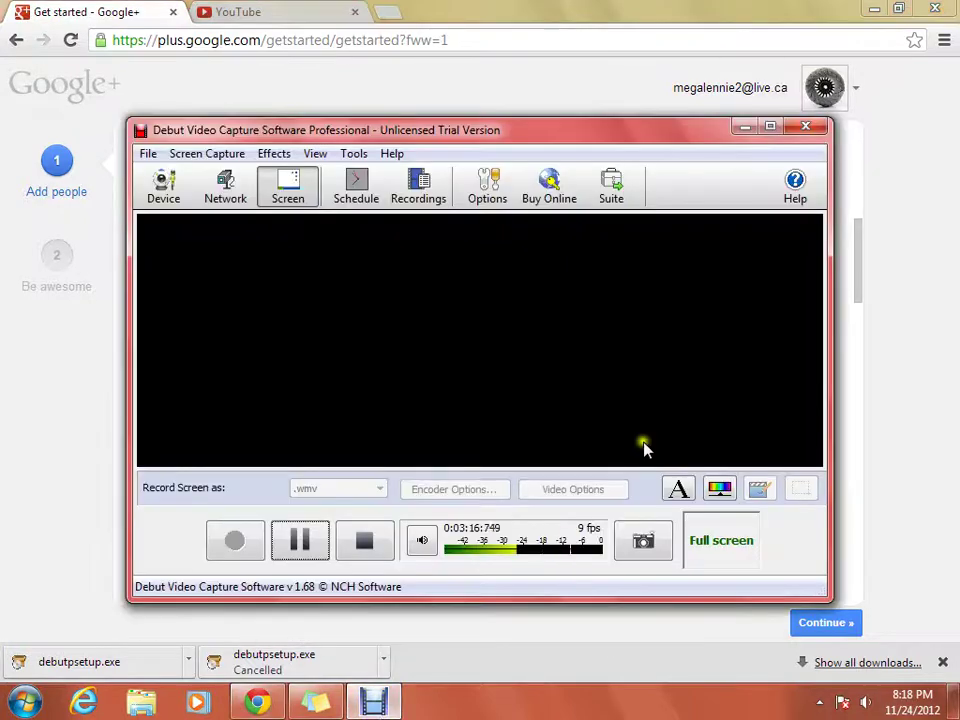
pyautogui.click(896, 368)
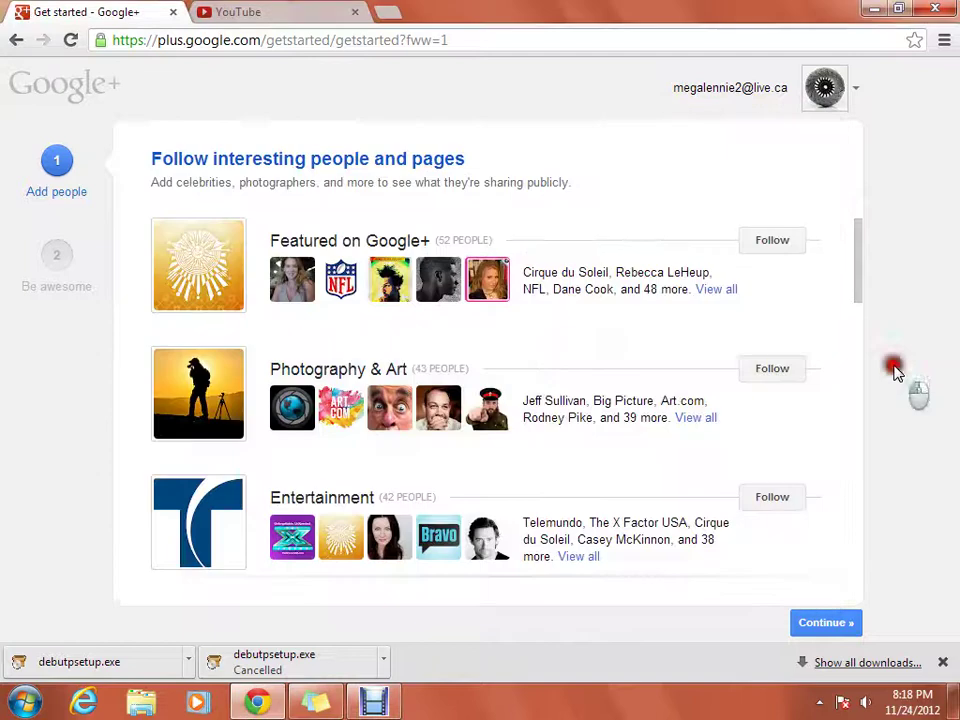